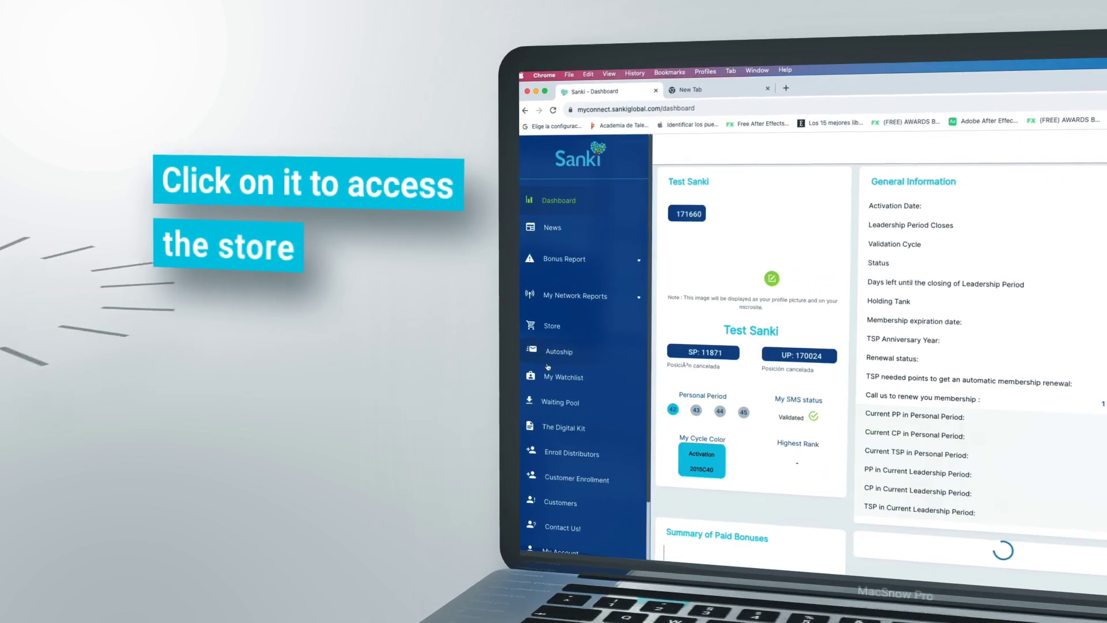
Open the store under your own distributor ID and place the three-product $191.00 order.
{"action": "left_click", "coordinate": [551, 348]}
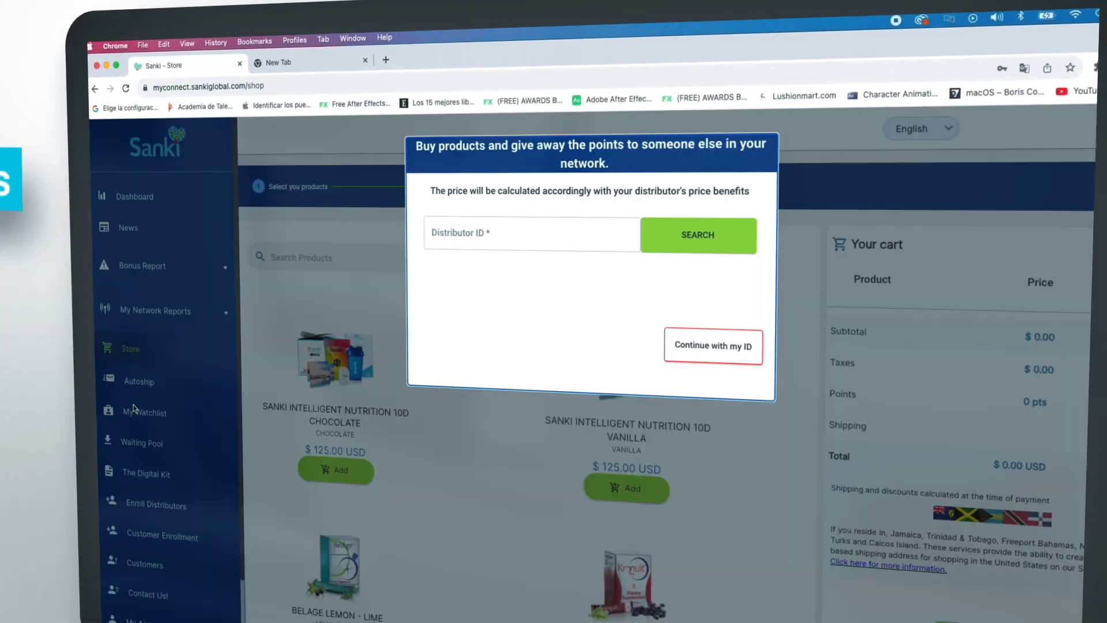
{"action": "left_click", "coordinate": [487, 229]}
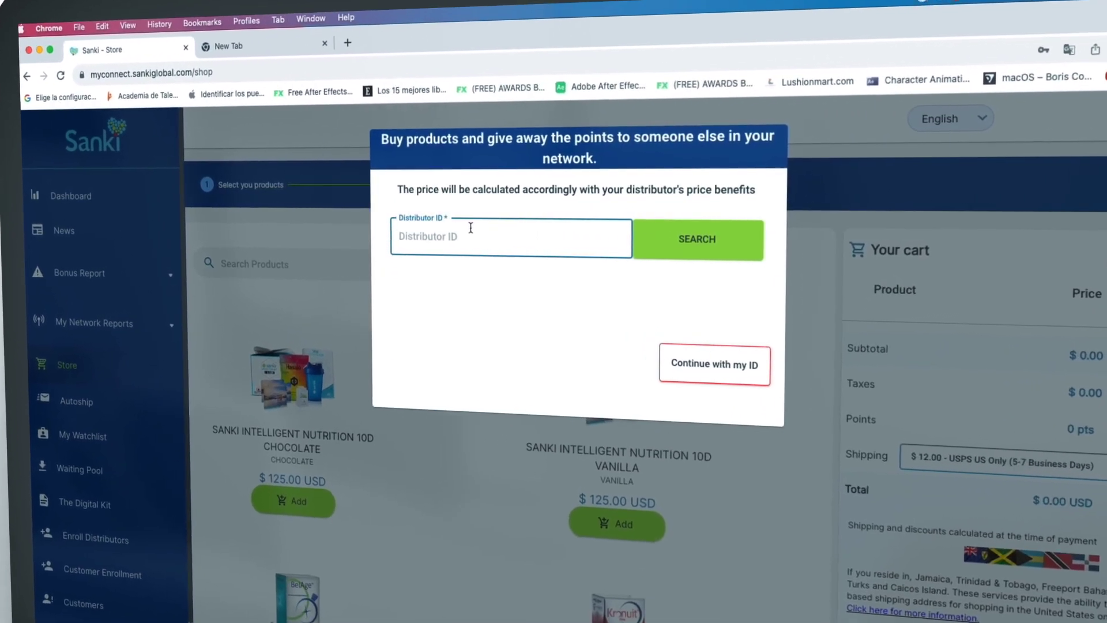
{"action": "left_click", "coordinate": [705, 407]}
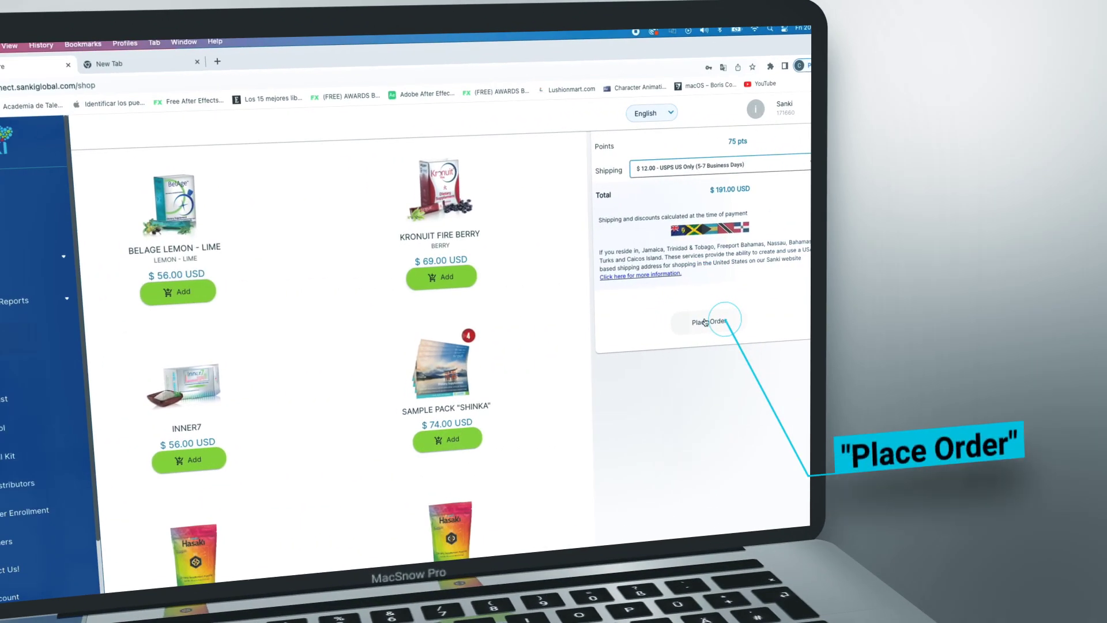
{"action": "left_click", "coordinate": [706, 322]}
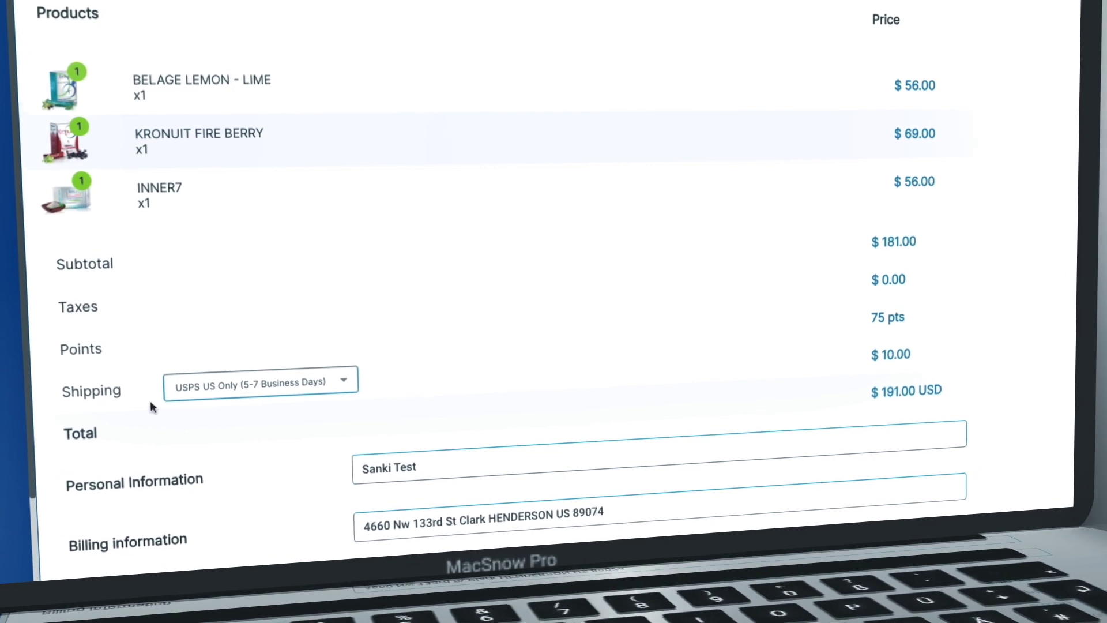
{"action": "scroll", "coordinate": [551, 330], "scroll_direction": "down", "scroll_amount": 3}
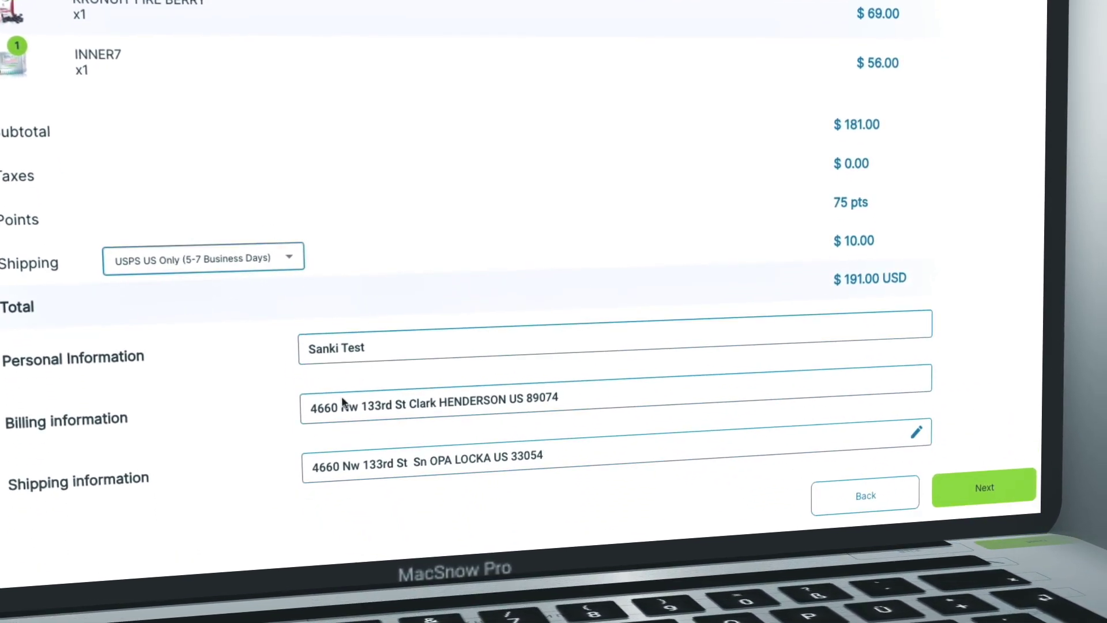
Review the USPS shipping address on the summary, then continue to the payment step.
{"action": "left_click", "coordinate": [558, 415]}
{"action": "left_click", "coordinate": [850, 495]}
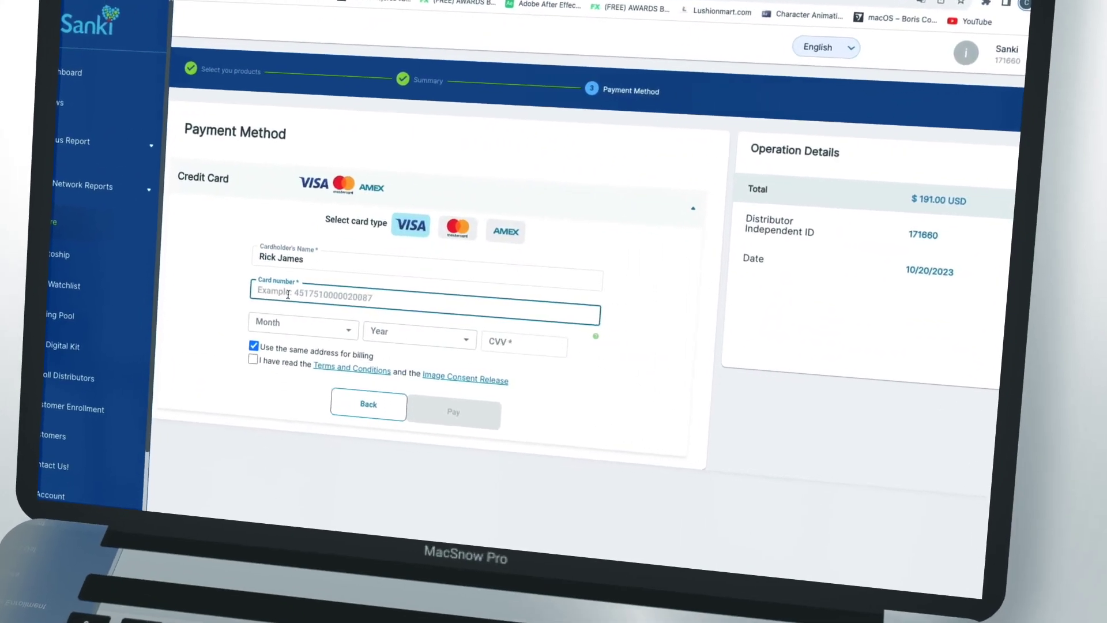
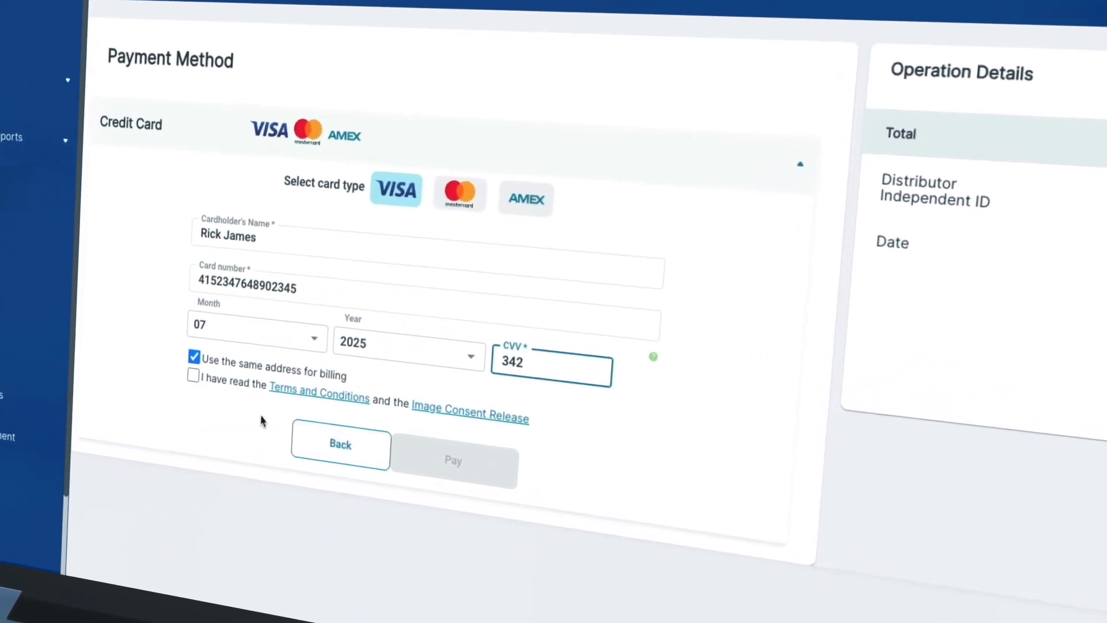
Tick the Terms and Conditions checkbox on the Visa credit card payment form.
{"action": "left_click", "coordinate": [181, 378]}
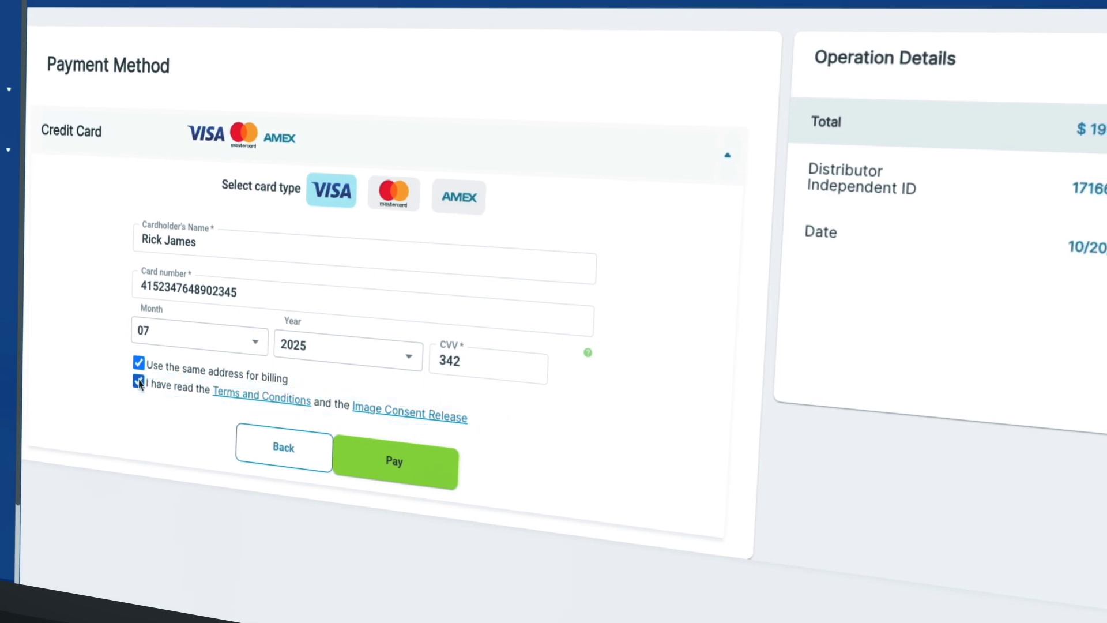